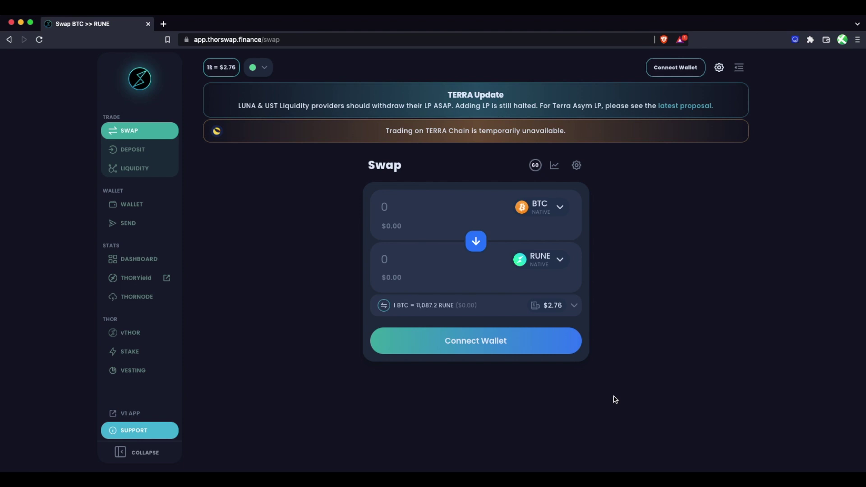
Open the Connect Wallet options and choose the XDEFI wallet.
click(667, 67)
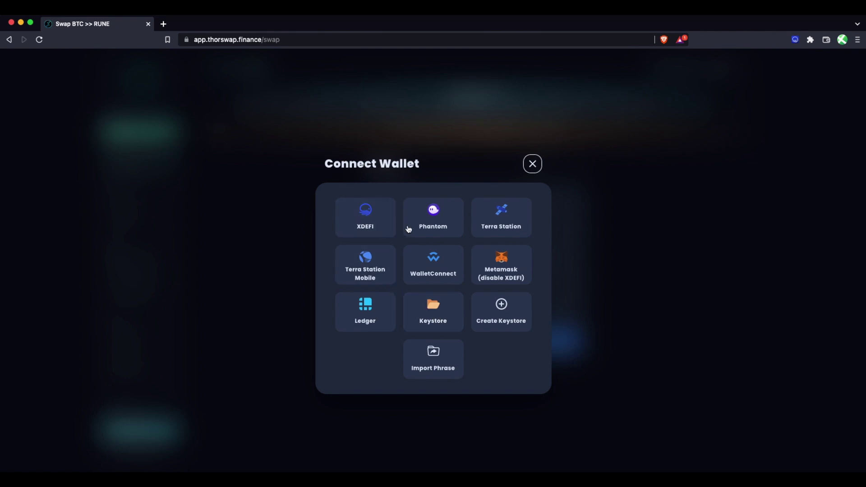
click(369, 223)
Clear all chain selections, tick BNB and THOR, and connect XDEFI.
click(499, 156)
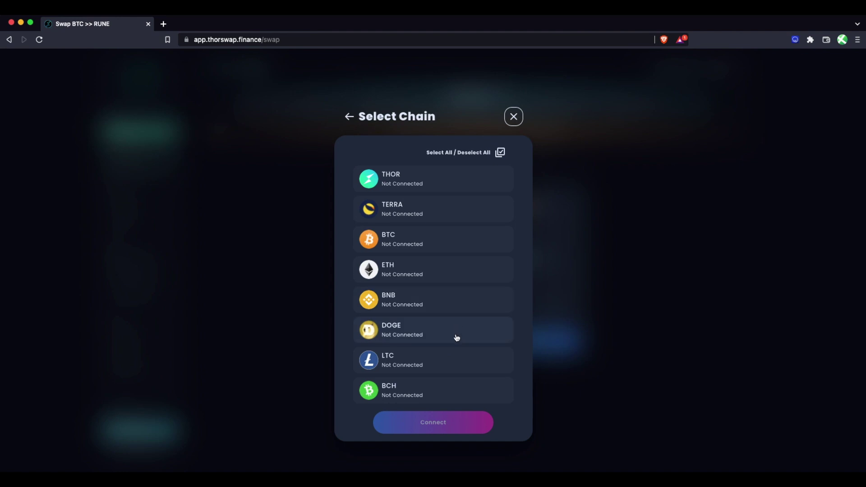
click(394, 300)
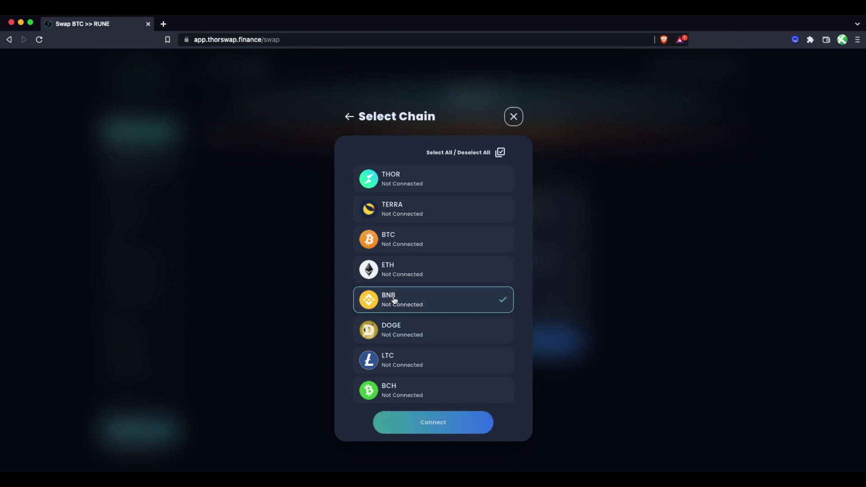
click(423, 179)
click(436, 431)
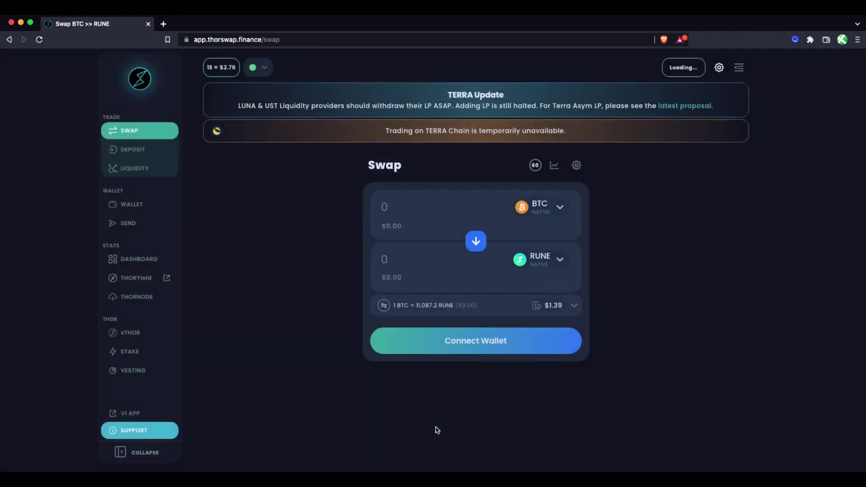
Scroll through the dashboard's Liquidity Pools table, then begin adding liquidity to BNB.
click(136, 265)
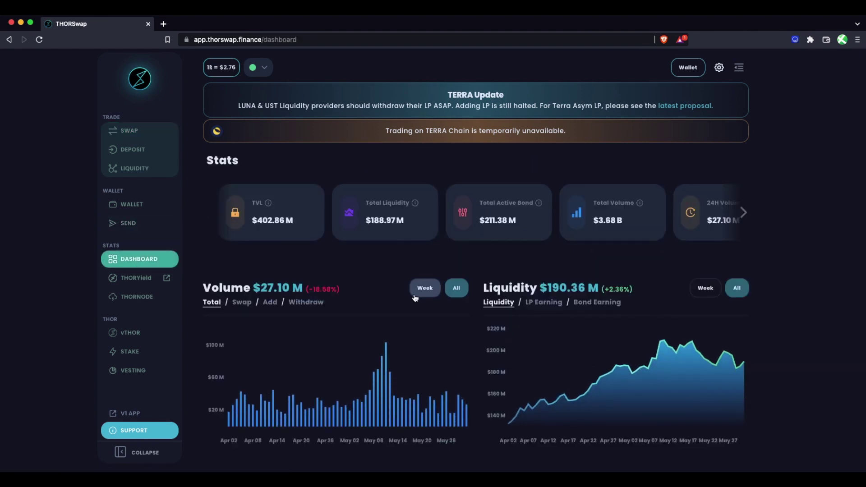
scroll(415, 298, down, 15)
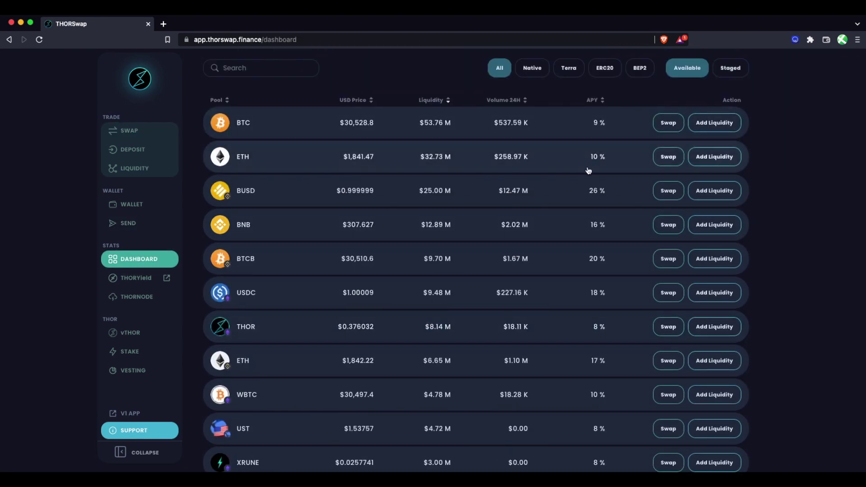
scroll(587, 292, down, 1)
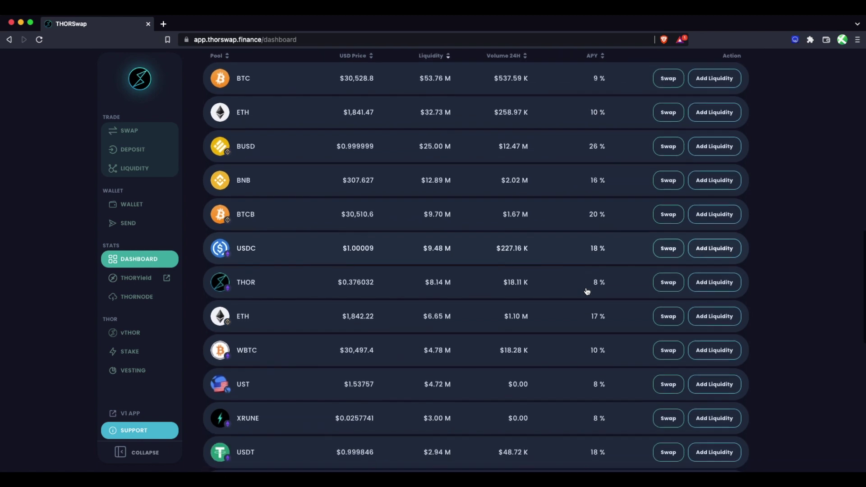
scroll(587, 289, up, 2)
scroll(600, 303, down, 3)
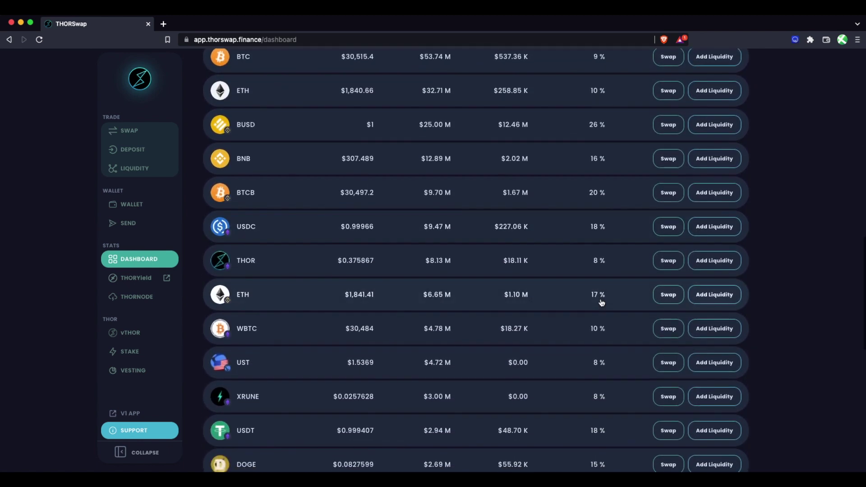
scroll(601, 302, up, 3)
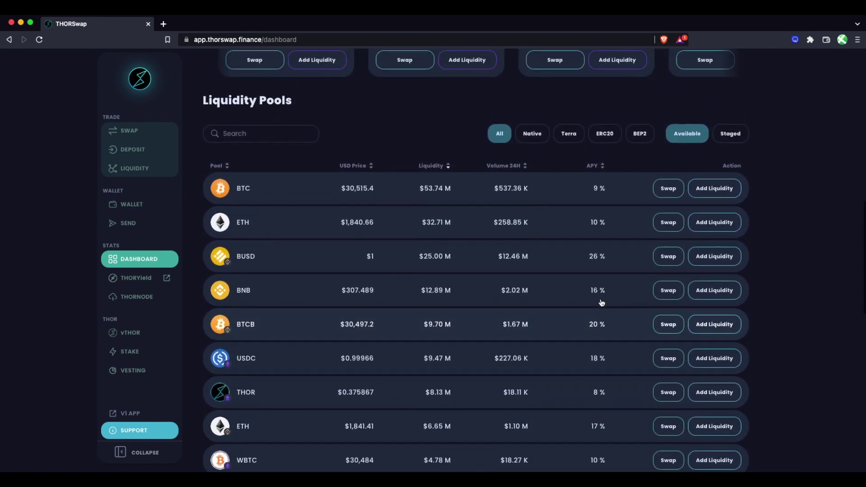
scroll(601, 303, up, 1)
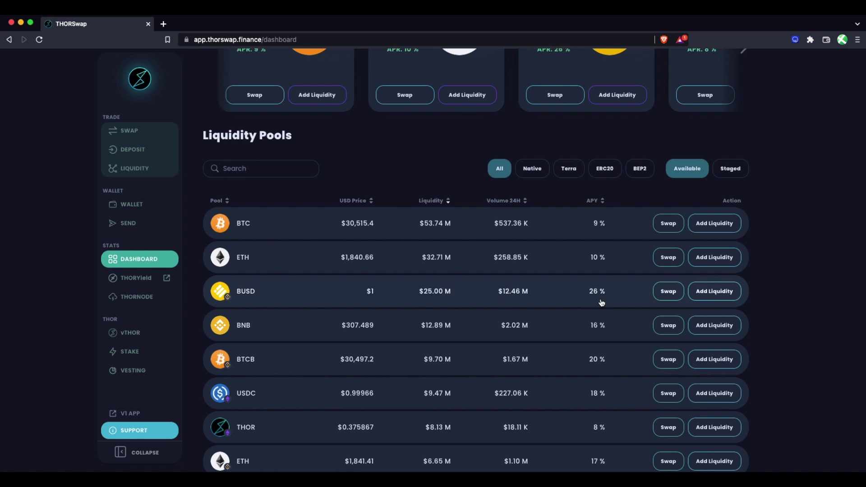
scroll(602, 301, down, 3)
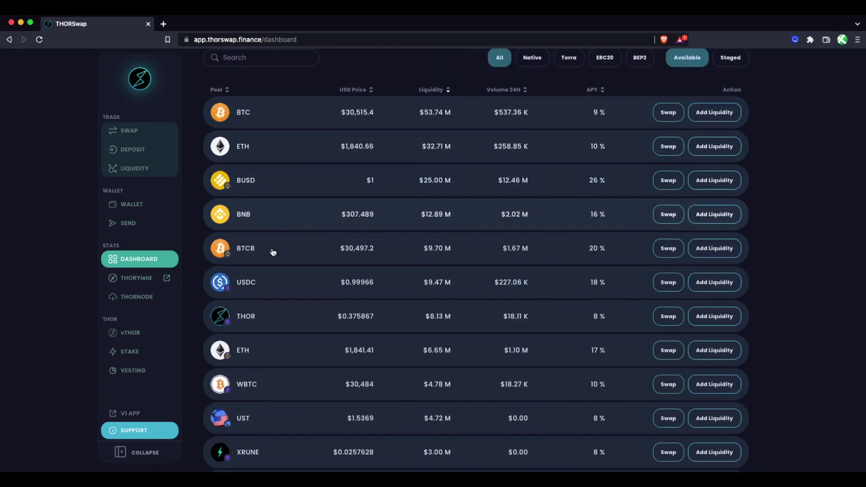
scroll(268, 345, down, 1)
scroll(266, 293, up, 2)
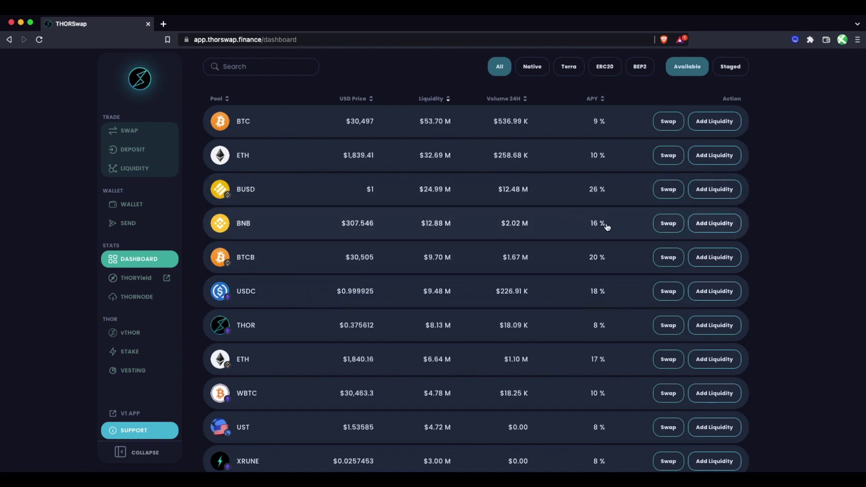
click(712, 226)
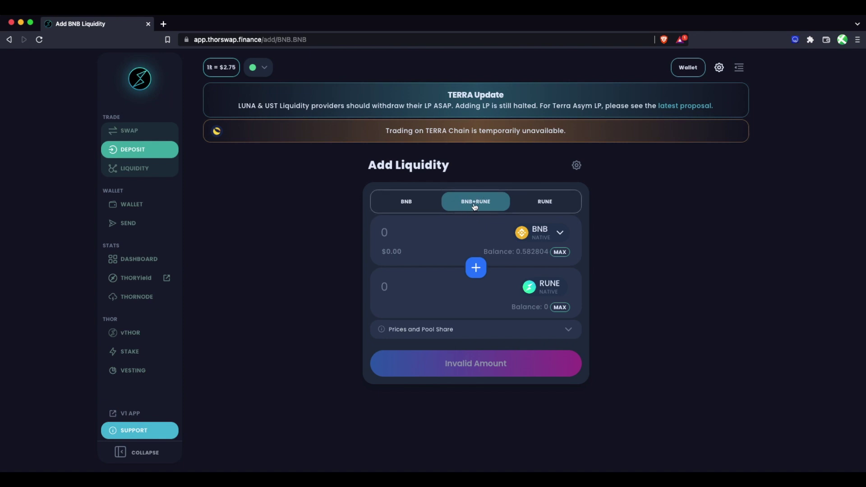
Switch the BNB pool deposit form to BNB-only asymmetric mode.
click(398, 234)
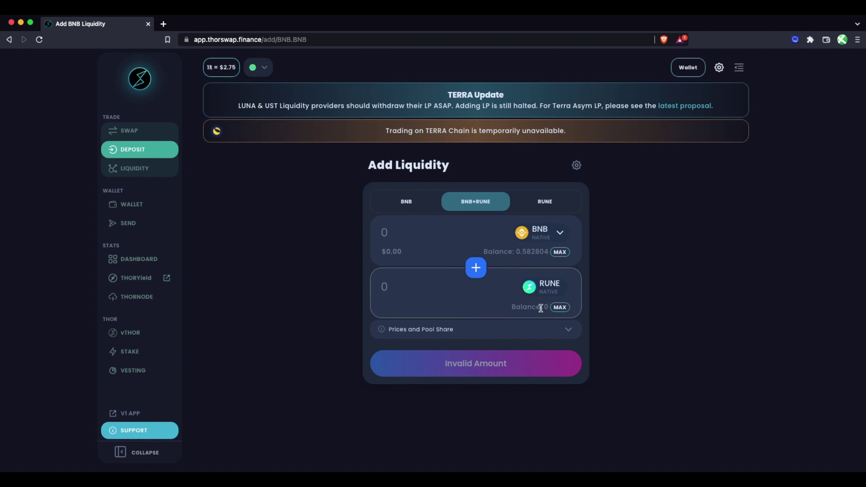
click(414, 204)
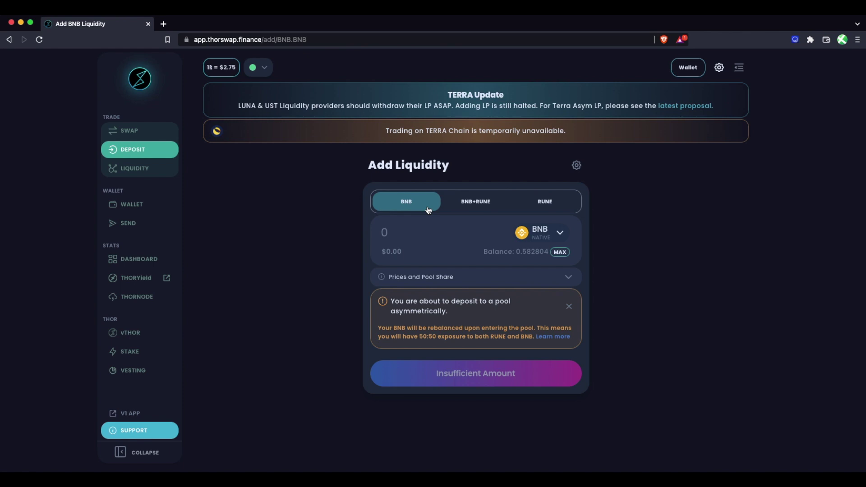
Enter 0.5 as the BNB deposit amount.
text(.5)
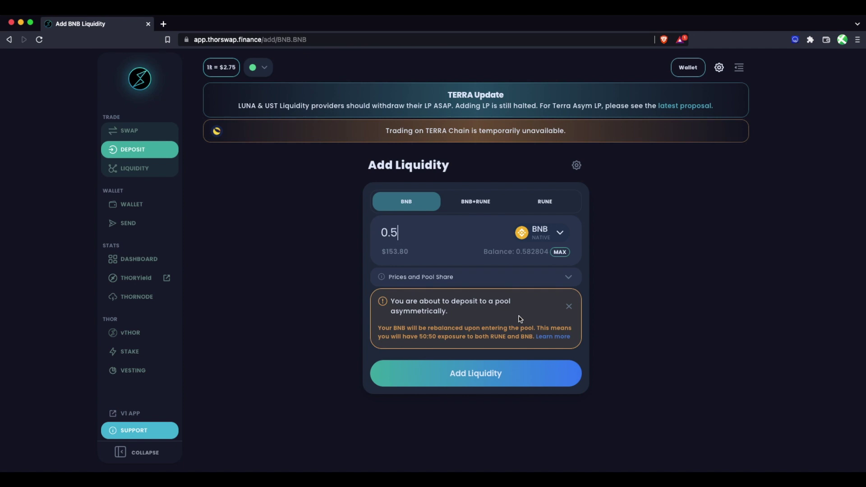
Add and confirm the 0.5 BNB liquidity deposit, signing it in XDEFI.
click(499, 373)
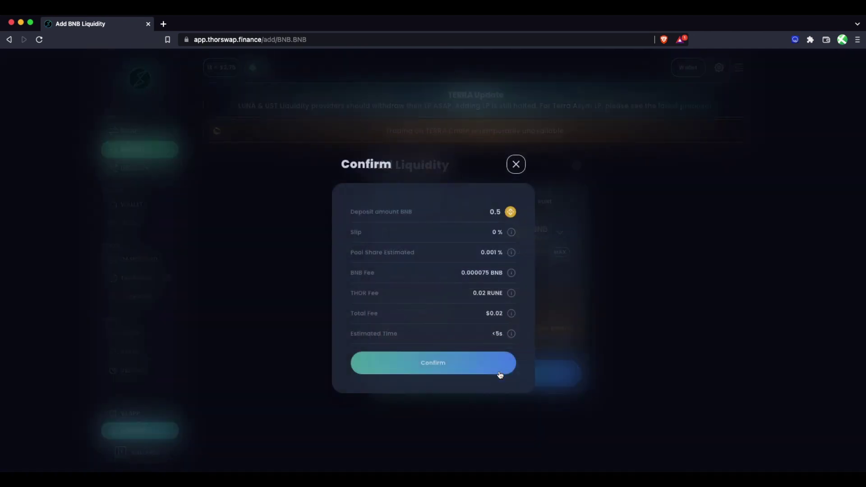
click(431, 363)
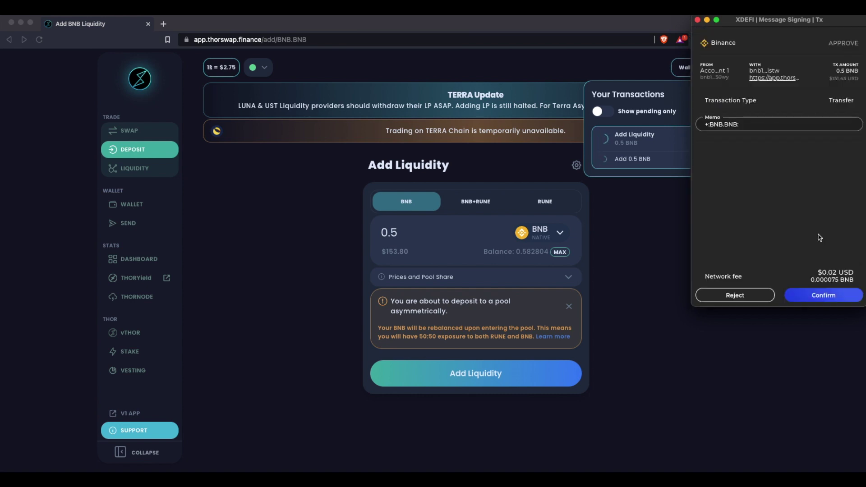
click(833, 303)
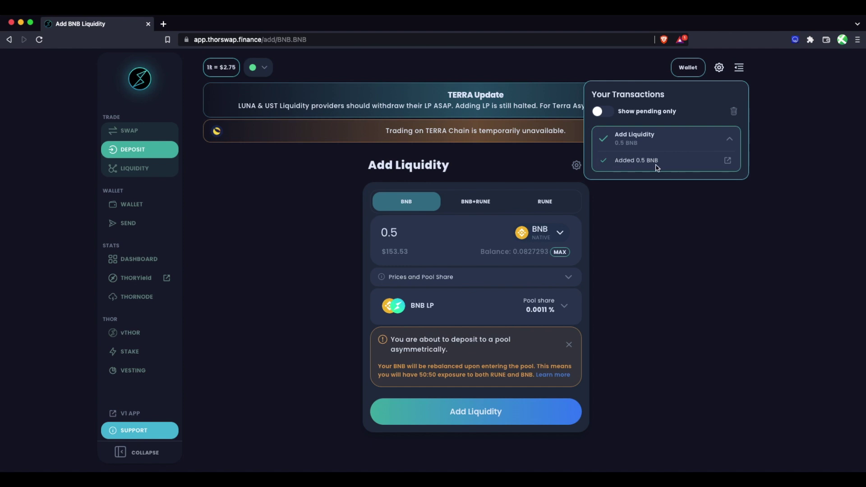
click(136, 168)
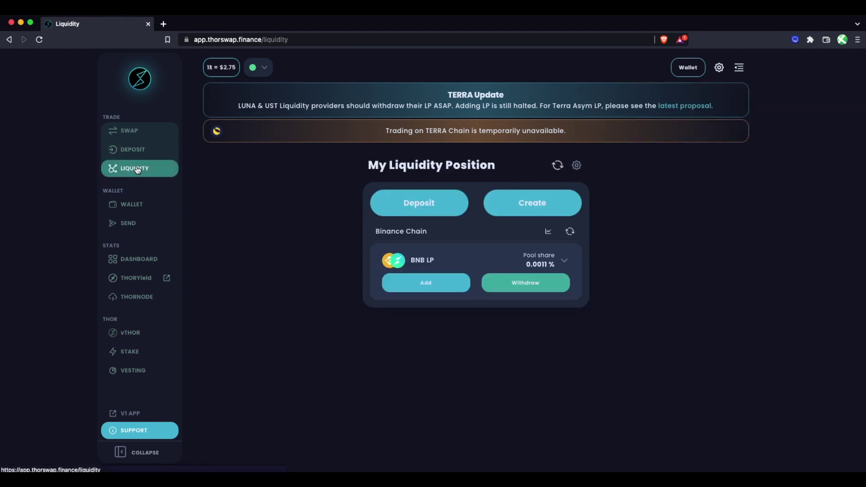
Expand the BNB LP position card to show its details.
click(568, 265)
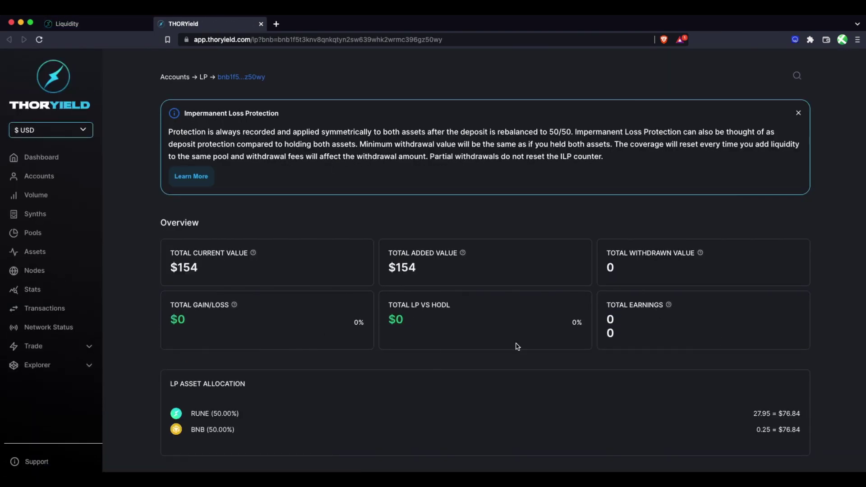
scroll(546, 313, down, 10)
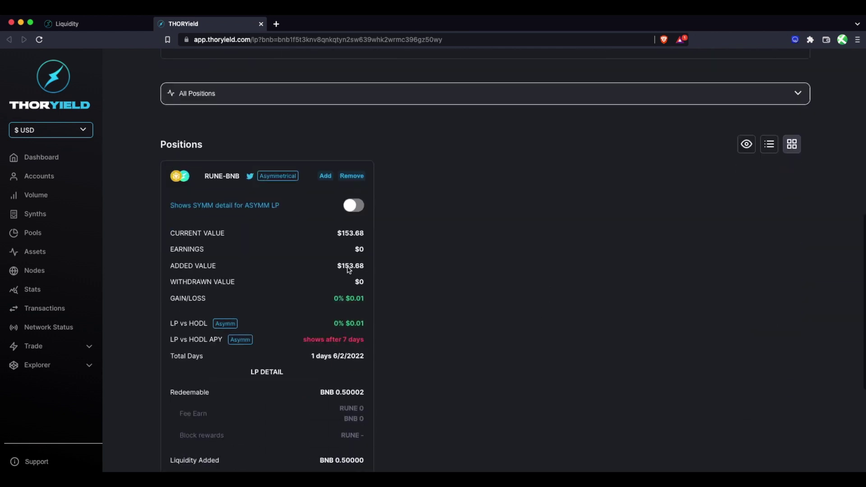
scroll(240, 337, down, 2)
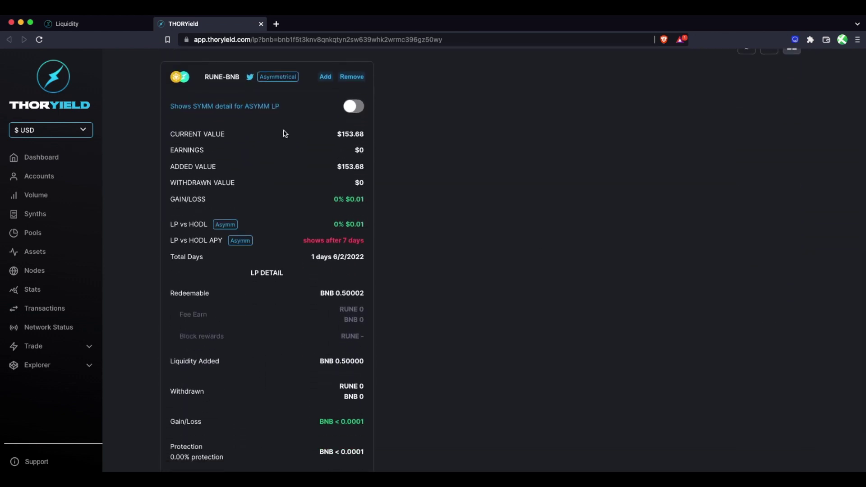
scroll(297, 261, down, 1)
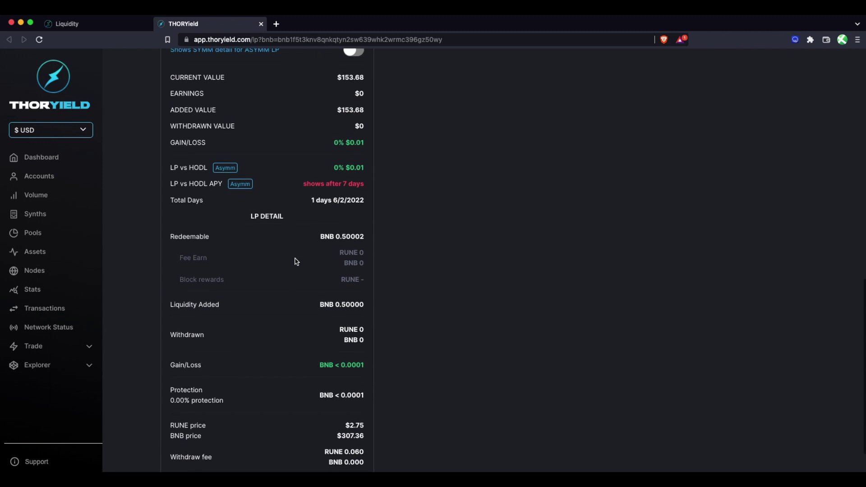
scroll(296, 262, up, 3)
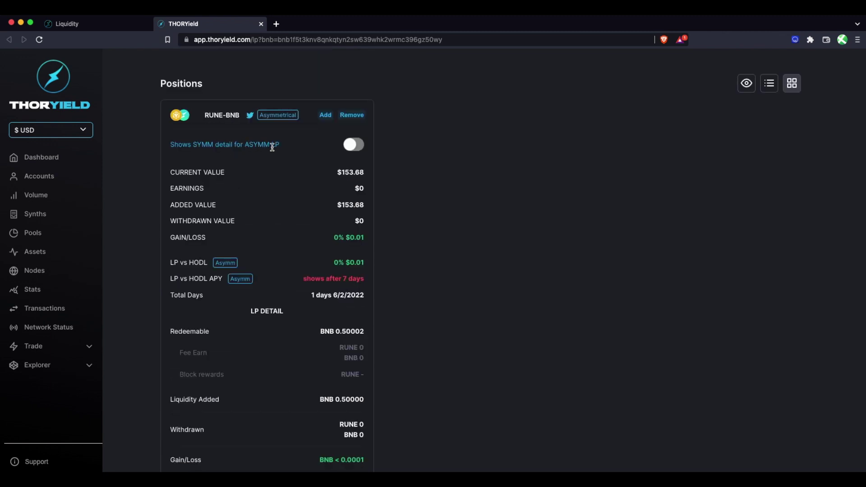
Toggle the SYMM detail on, off and on to show the 50:50 RUNE/BNB split.
click(358, 146)
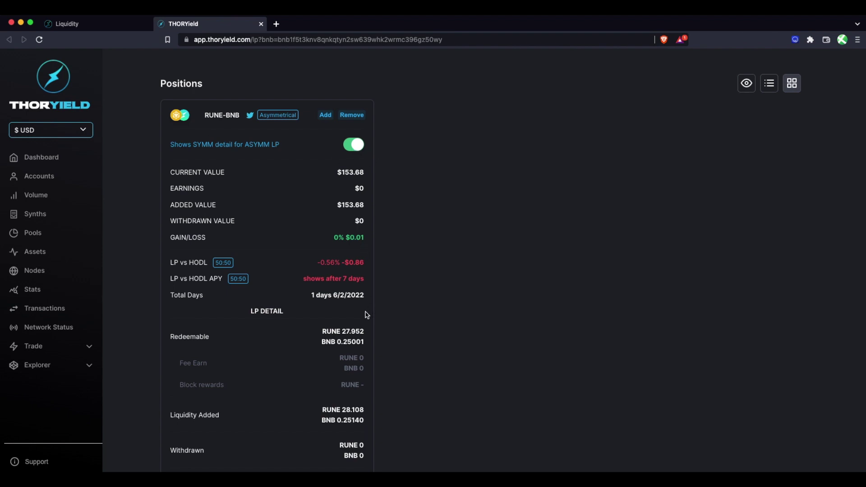
scroll(367, 314, down, 2)
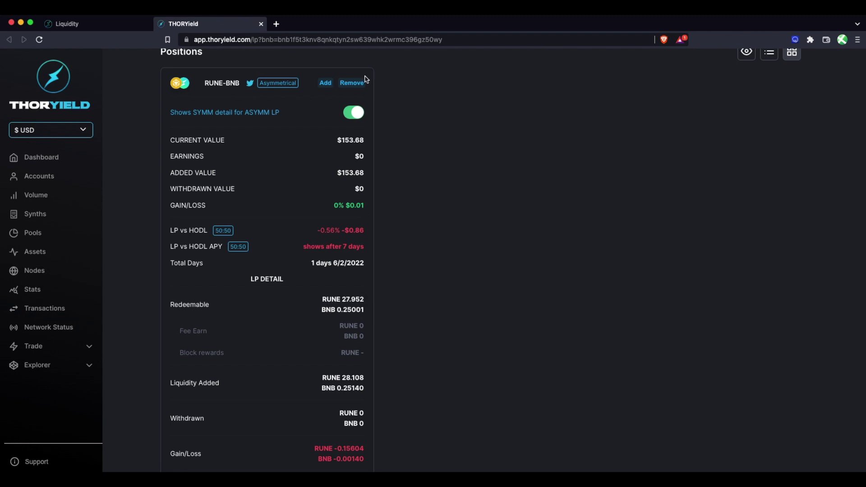
click(351, 115)
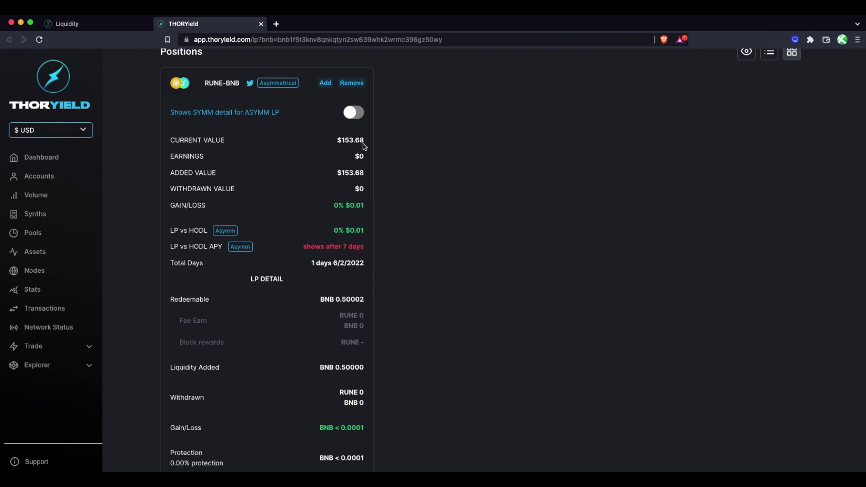
click(356, 116)
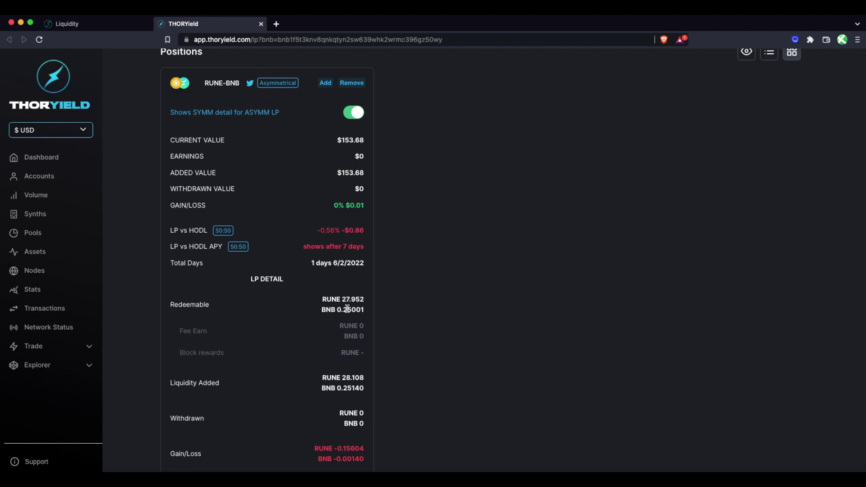
Scroll through the LP details, then return to THORSwap's liquidity positions.
scroll(347, 309, down, 3)
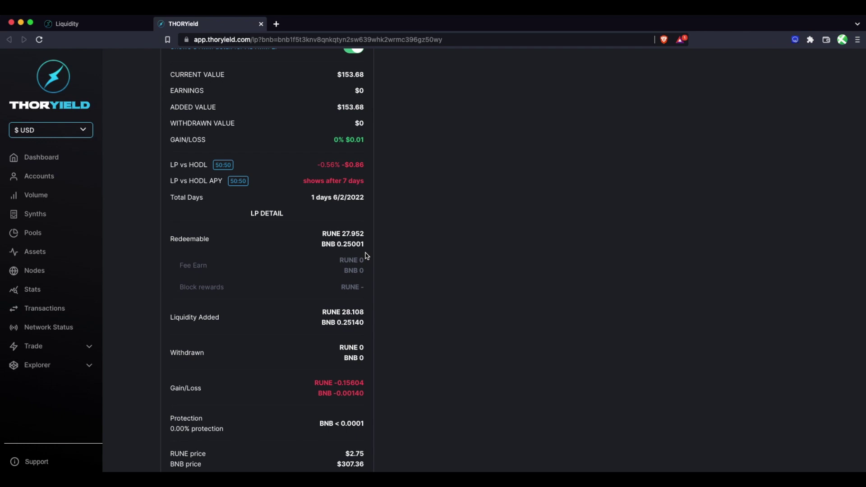
scroll(367, 256, down, 3)
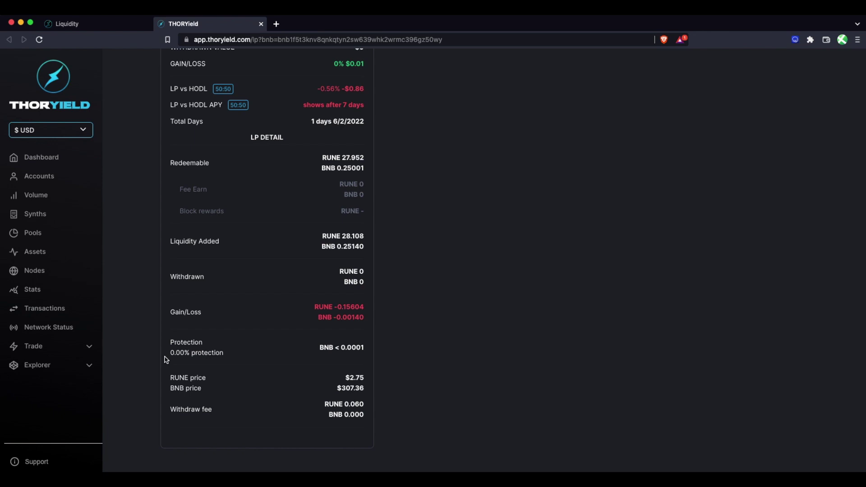
scroll(217, 360, up, 1)
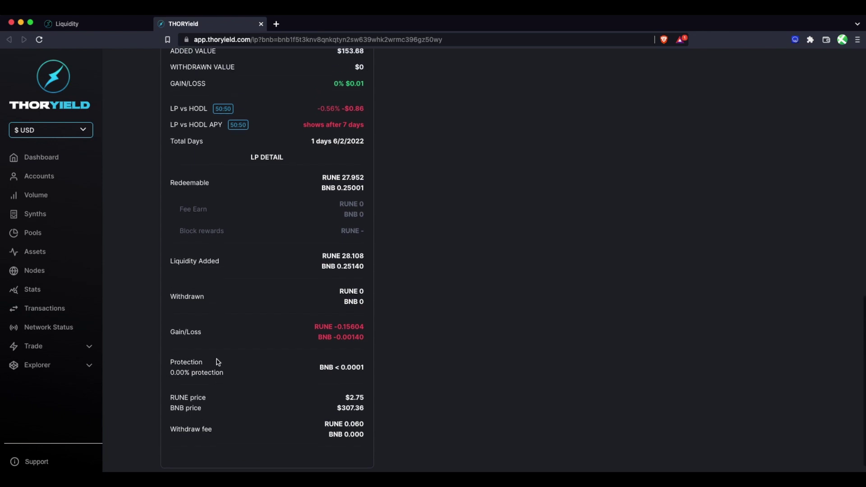
scroll(253, 361, up, 1)
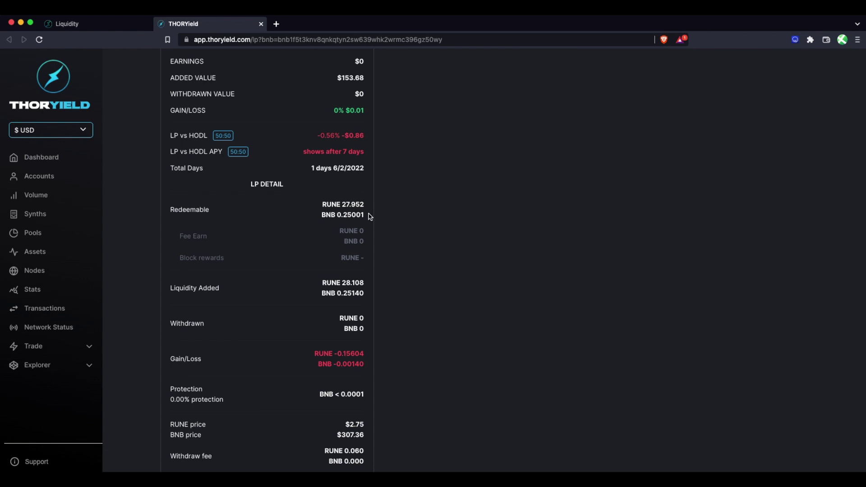
scroll(359, 215, up, 1)
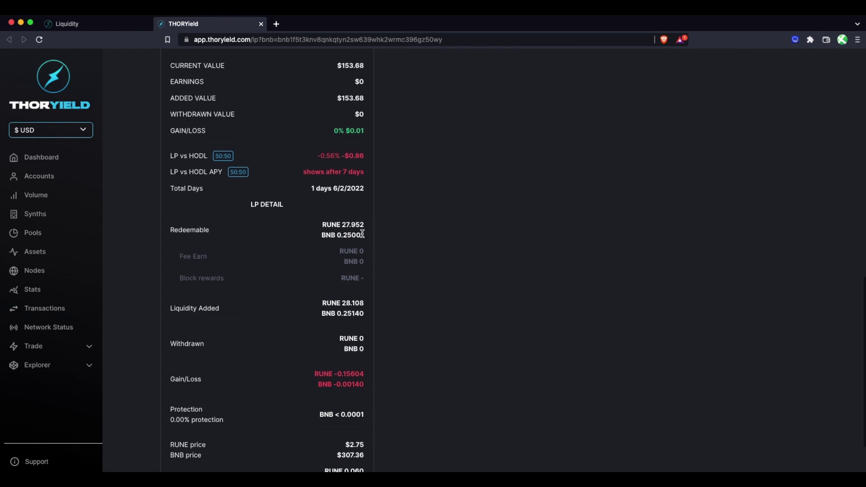
scroll(355, 237, up, 3)
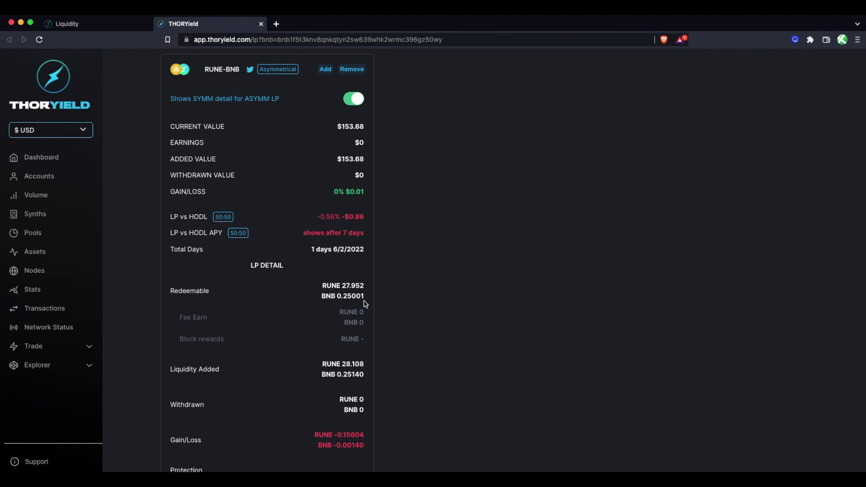
click(85, 25)
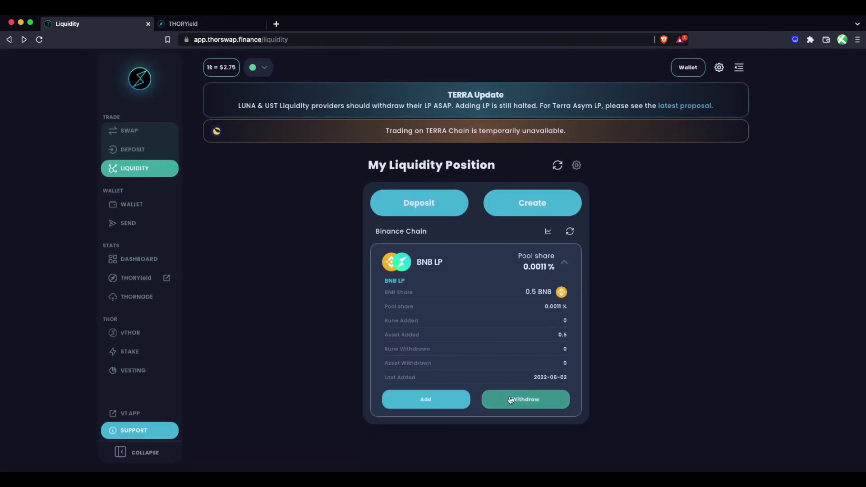
Withdraw 100% of the BNB LP (0.500011 BNB) and approve it in XDEFI.
click(528, 405)
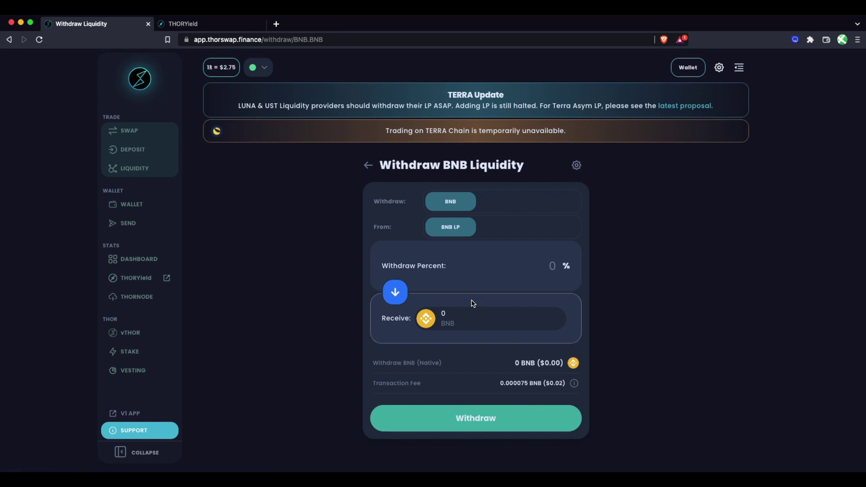
click(553, 269)
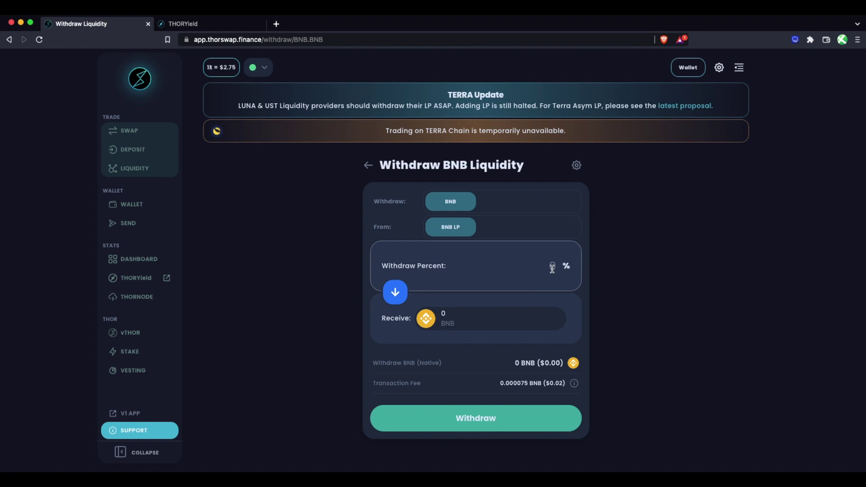
text(100)
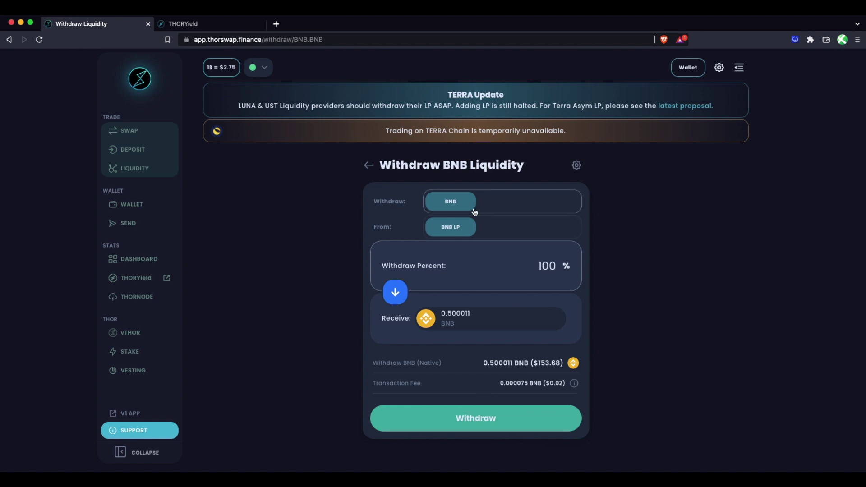
click(490, 419)
click(410, 310)
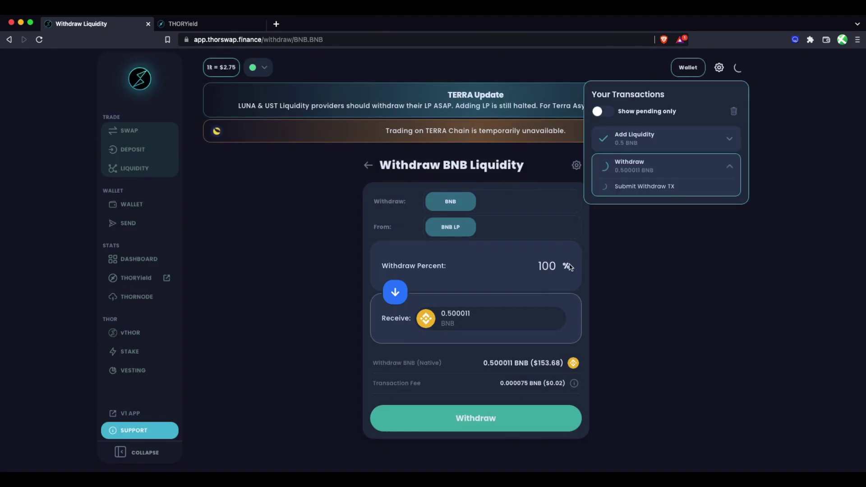
click(825, 296)
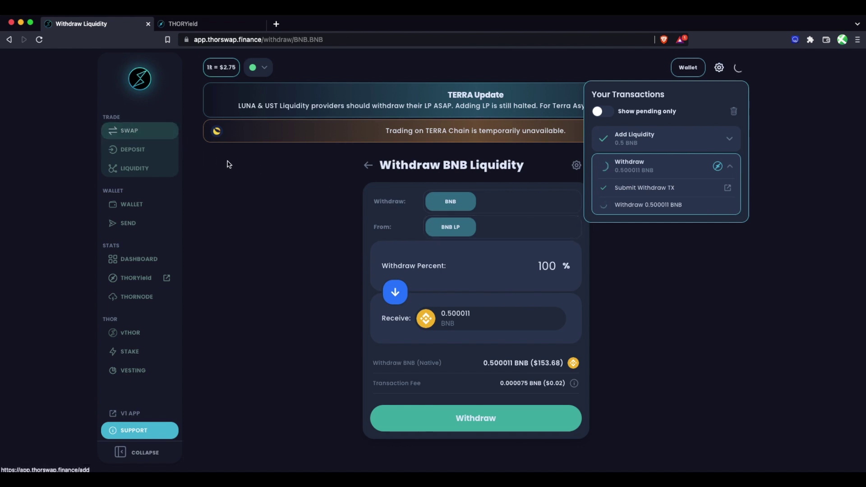
click(133, 132)
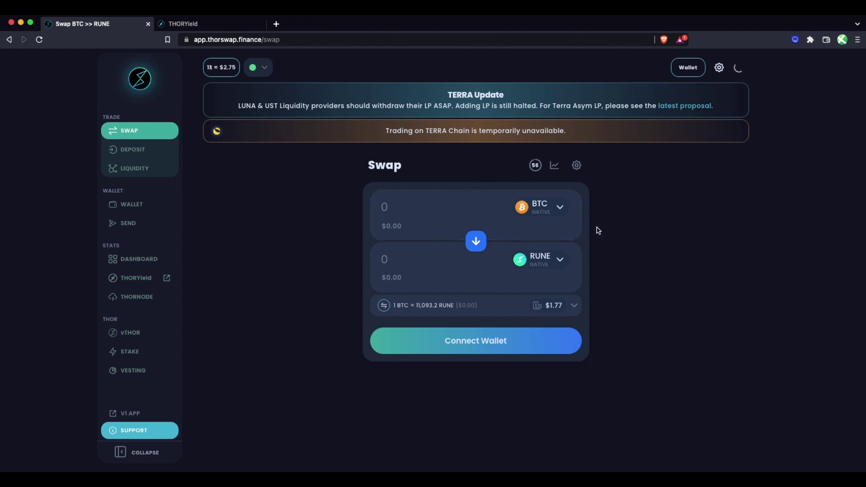
Swap the full 0.0826543 BNB balance for about 9.16 RUNE, approving in XDEFI.
click(541, 208)
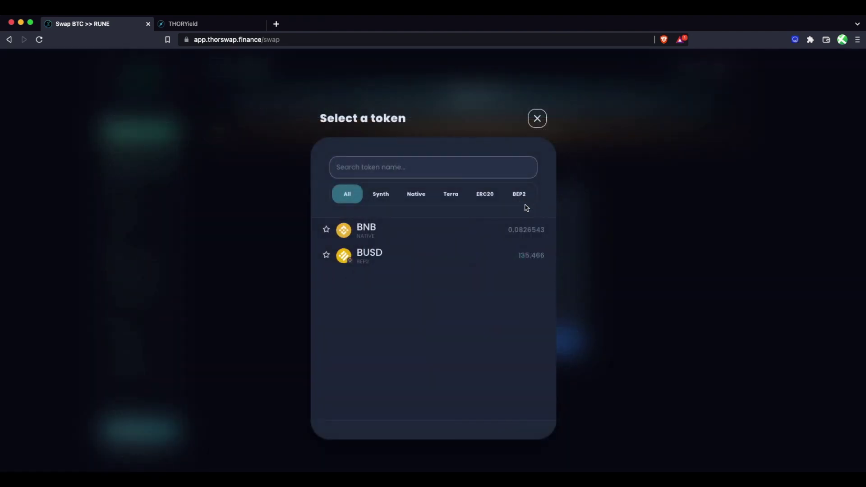
click(456, 230)
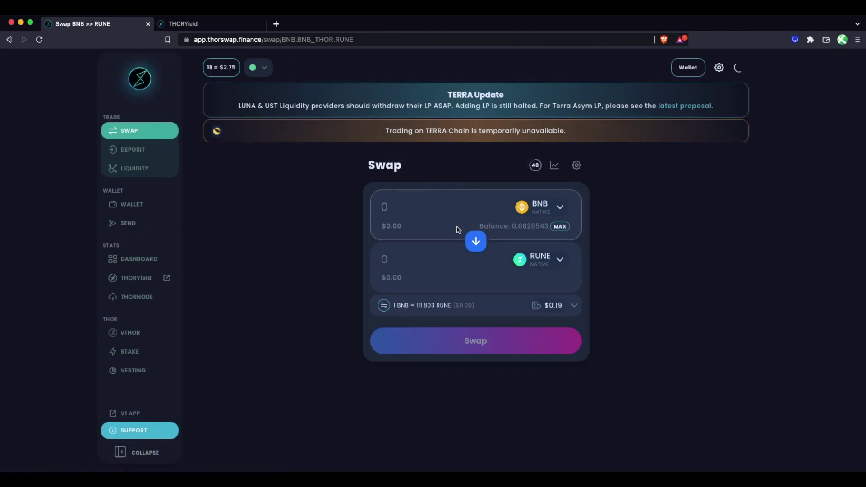
click(561, 227)
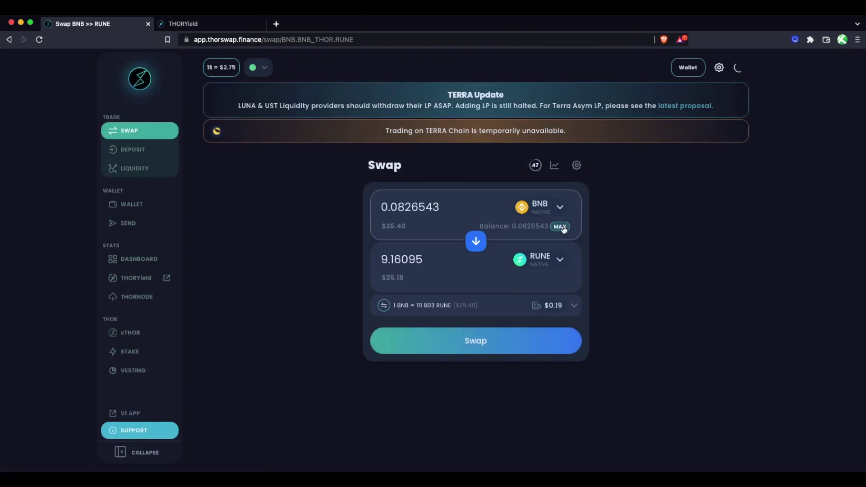
click(474, 341)
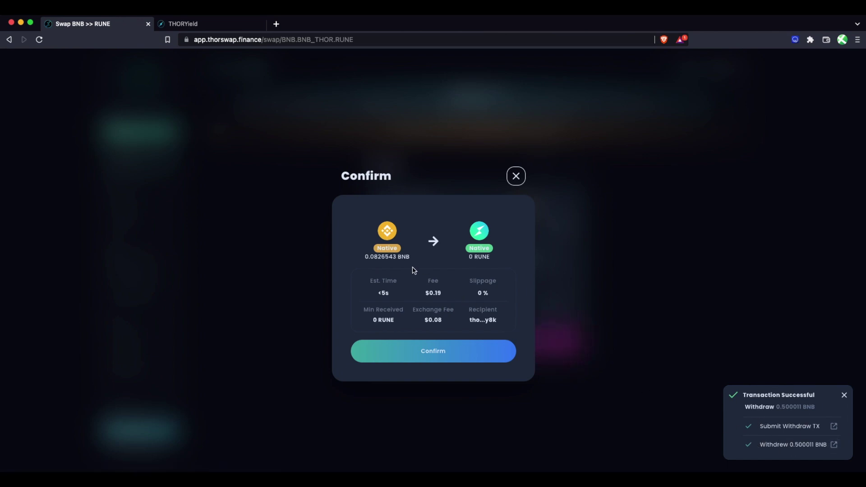
click(424, 351)
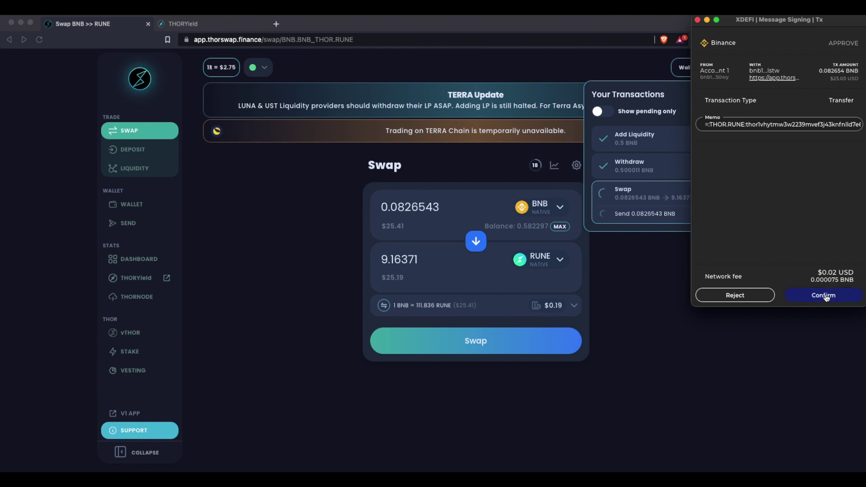
click(824, 297)
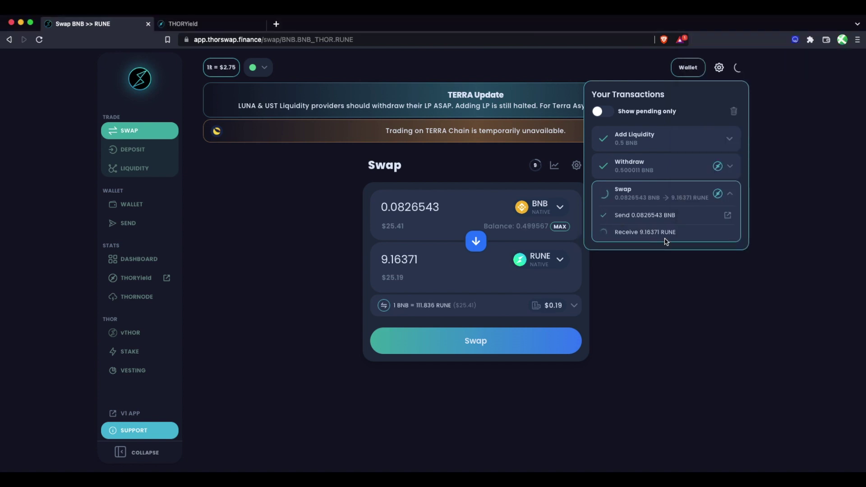
click(134, 150)
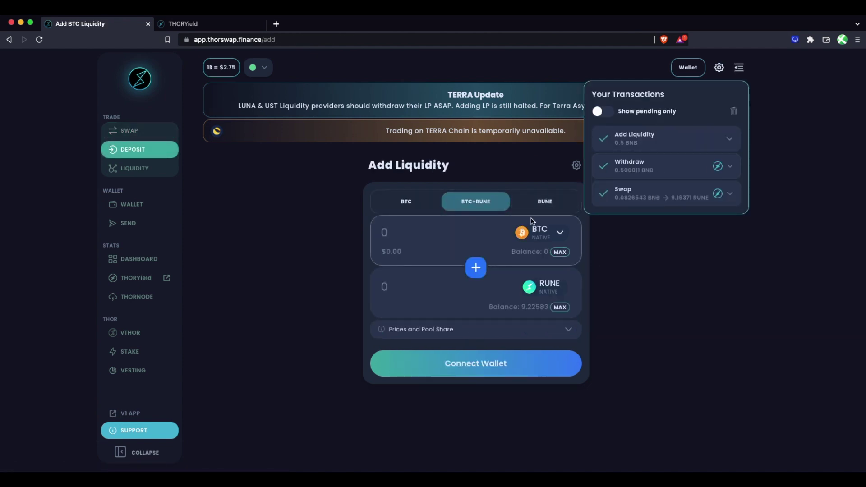
Pair RUNE with BUSD, deposit the maximum 9.20583 RUNE against 25.2879 BUSD, and review the summary.
click(544, 234)
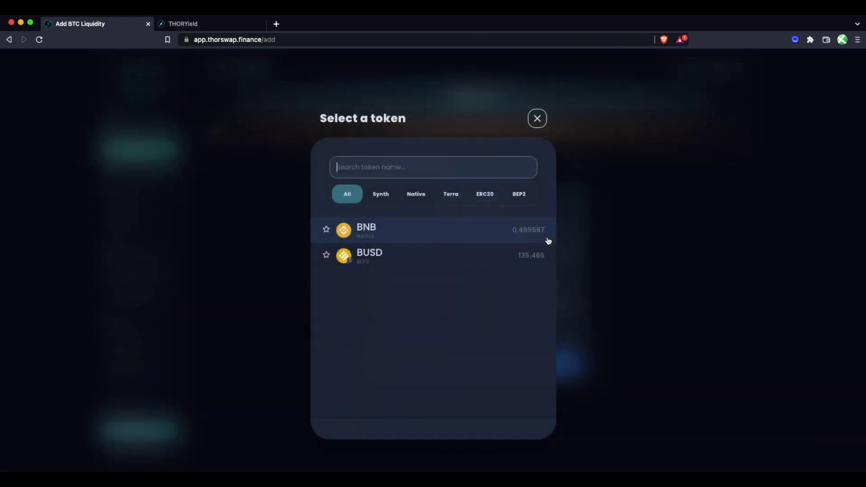
click(375, 262)
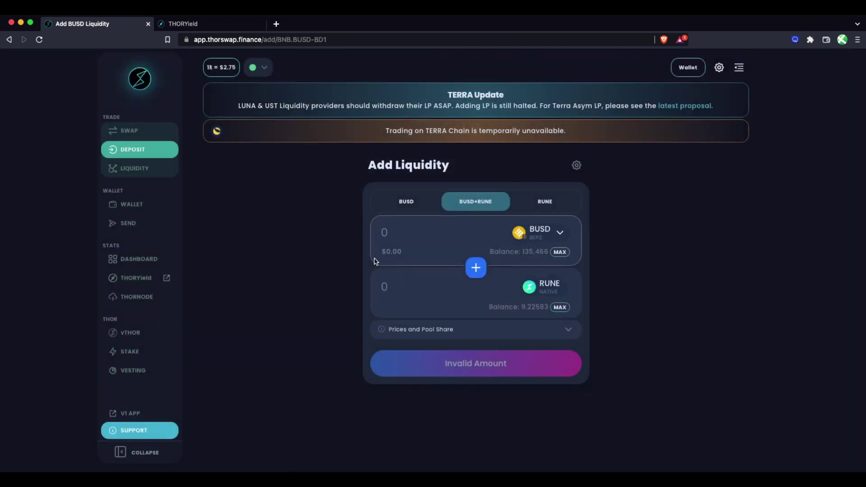
click(560, 309)
click(562, 311)
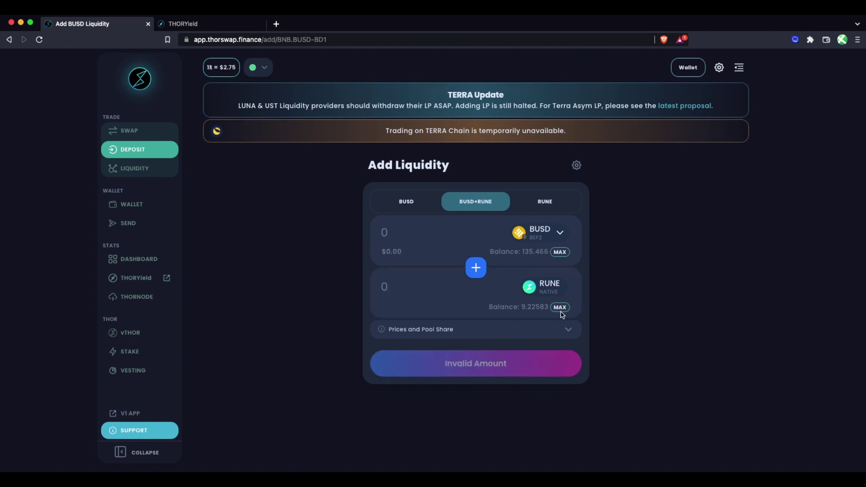
click(561, 311)
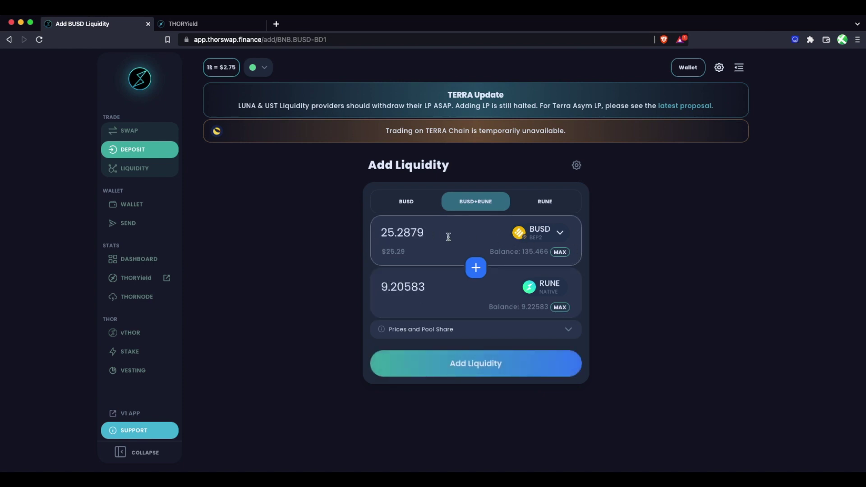
click(568, 330)
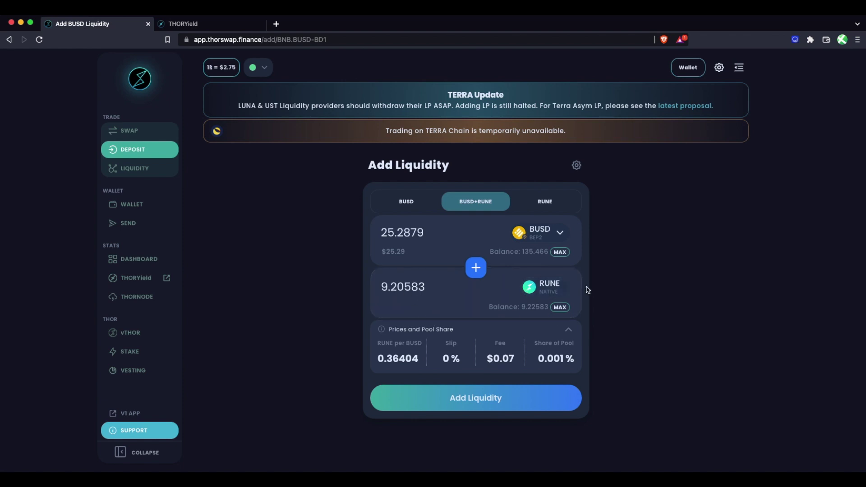
click(456, 397)
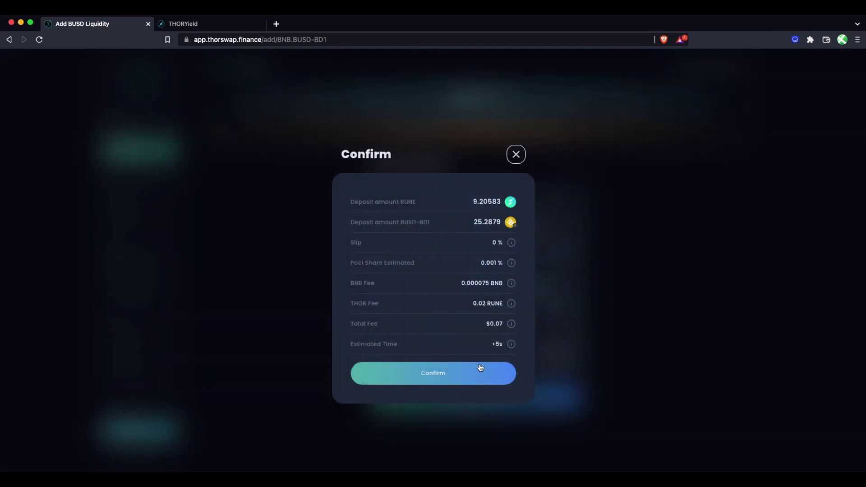
Confirm the deposit and approve both the BUSD and RUNE transactions in the XDEFI wallet.
click(442, 383)
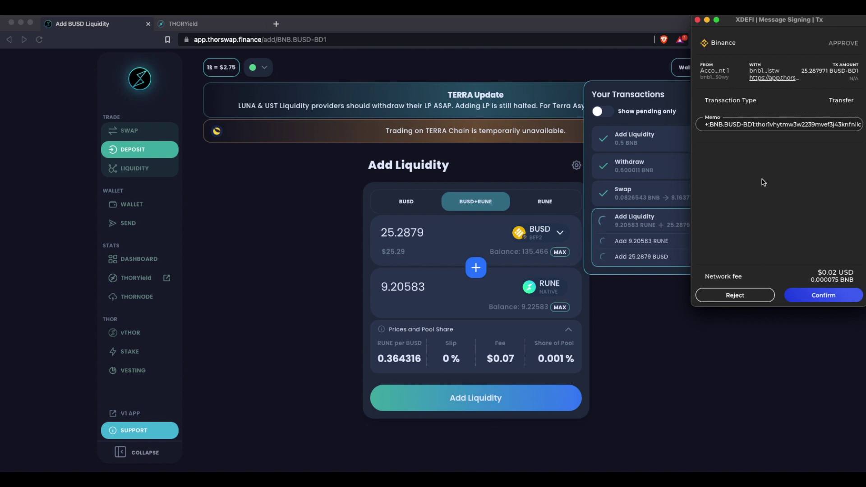
click(835, 297)
click(814, 299)
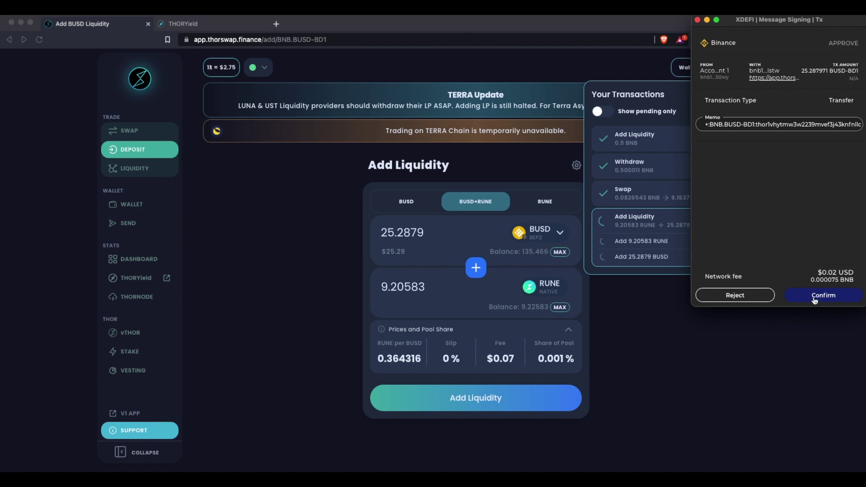
click(815, 300)
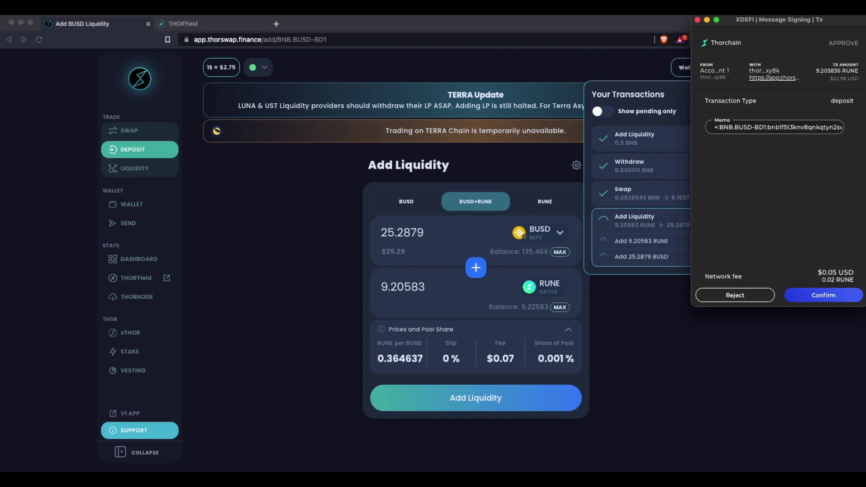
click(820, 295)
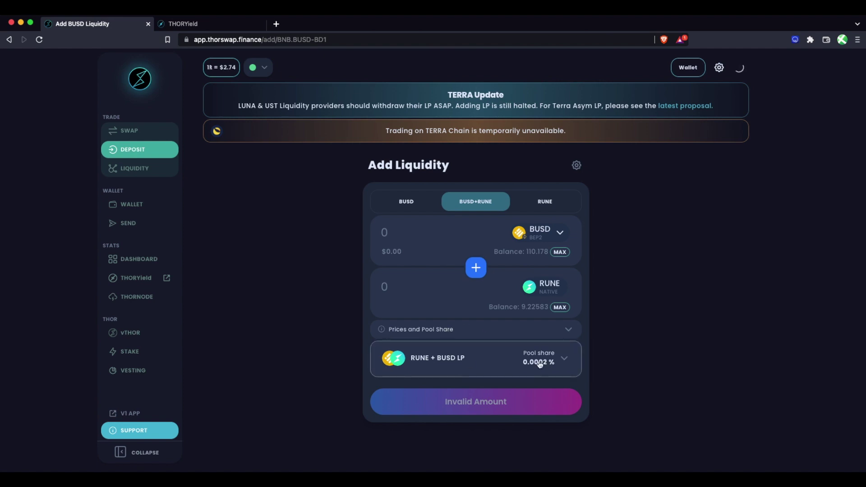
click(185, 25)
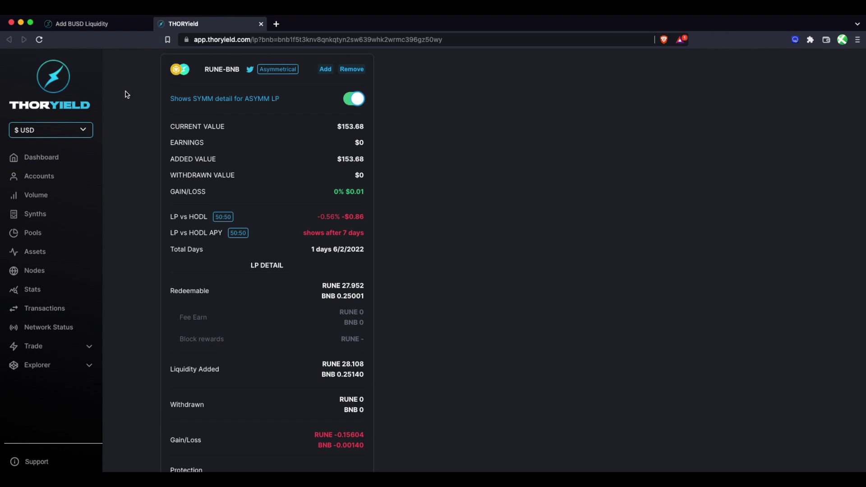
Open THORYield's LP Calculator from Explorer and select the BUSD-RUNE pool.
click(88, 366)
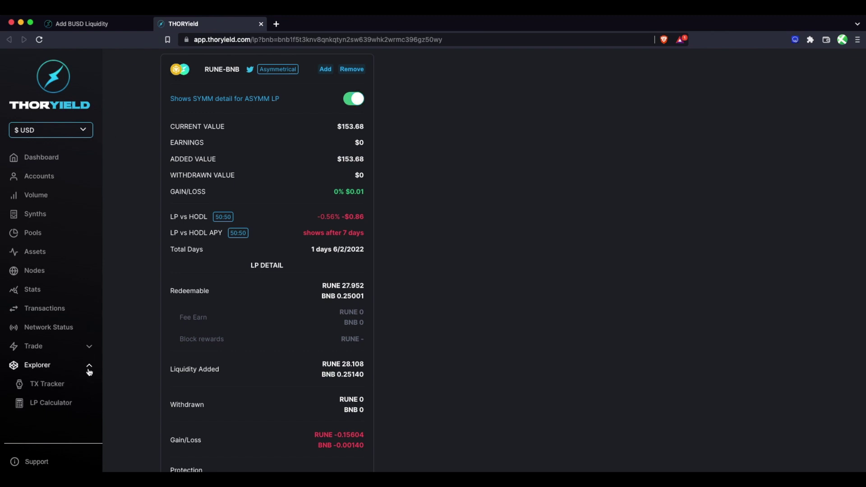
click(62, 405)
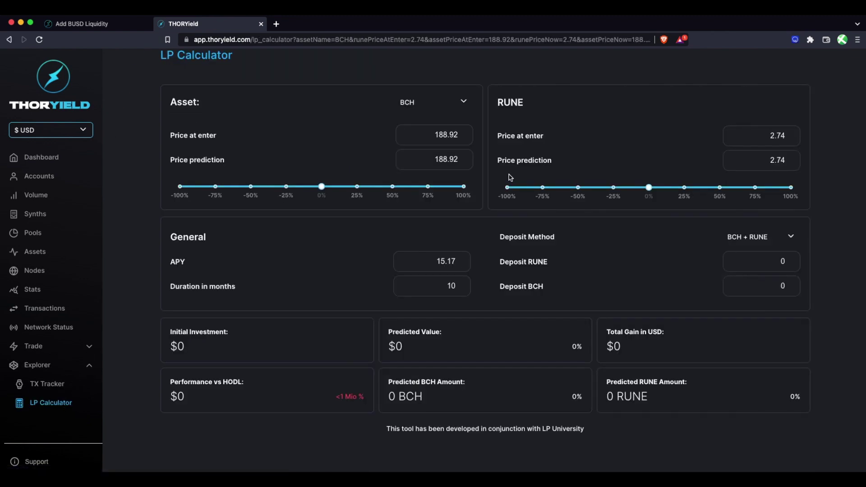
click(464, 104)
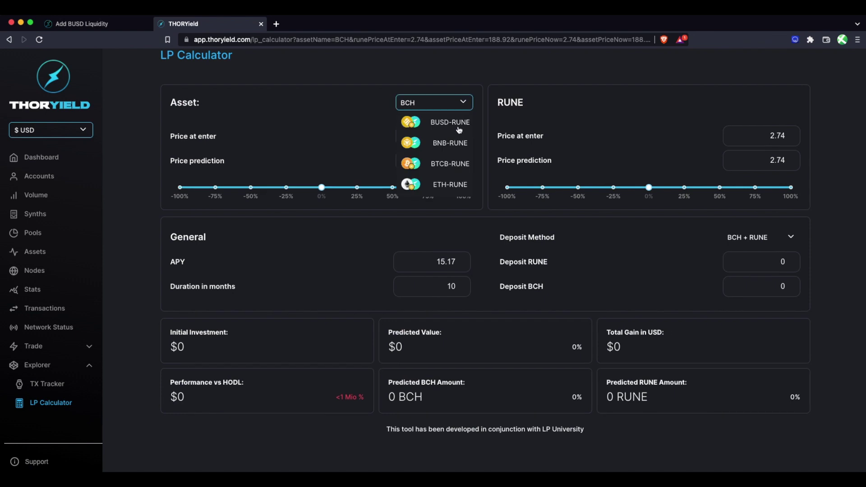
click(455, 130)
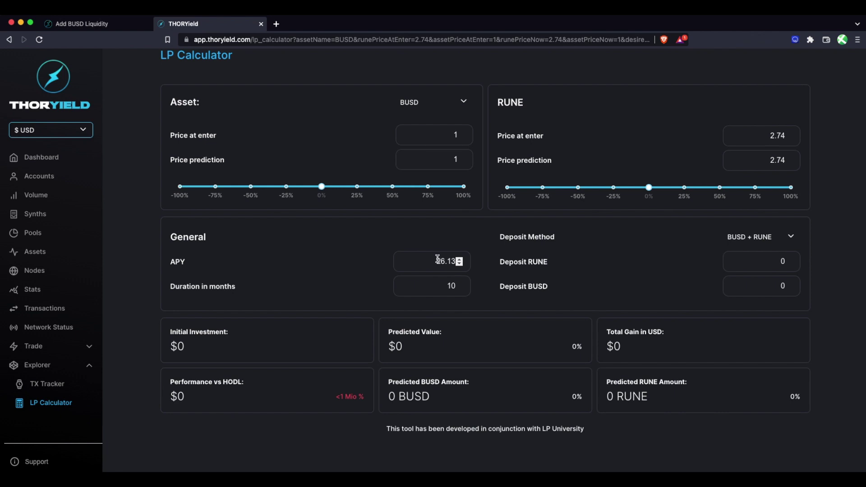
Set the duration to 12 months and the BUSD deposit to 100, projecting $252.26.
double_click(450, 286)
text(12)
double_click(781, 286)
text(100)
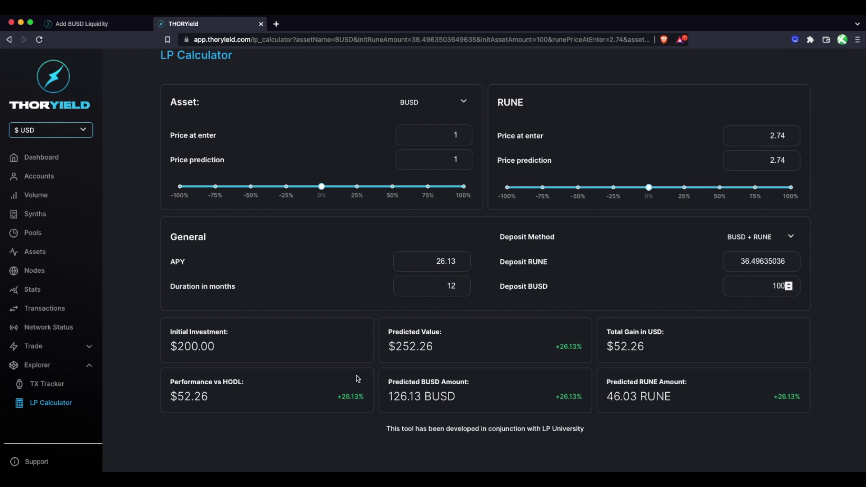
click(108, 27)
Browse the Dashboard's Liquidity Pools table, filtering to BEP2 pools and then back to All.
click(149, 260)
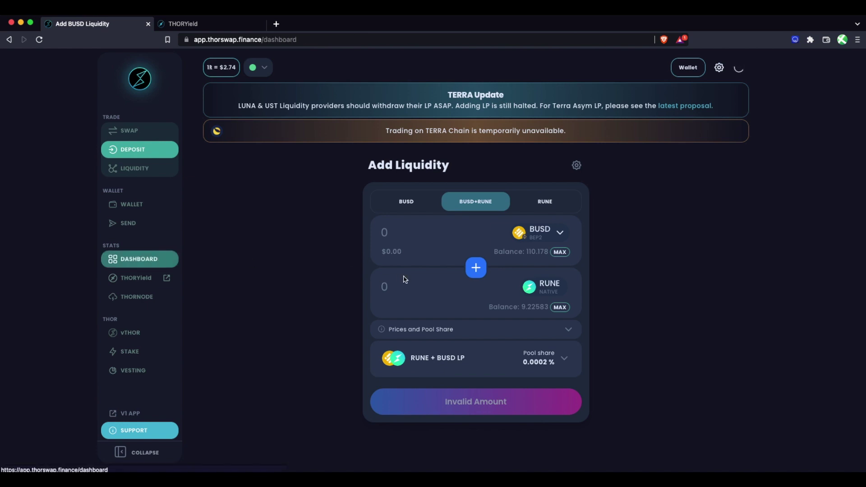
scroll(483, 352, down, 4)
scroll(484, 352, down, 10)
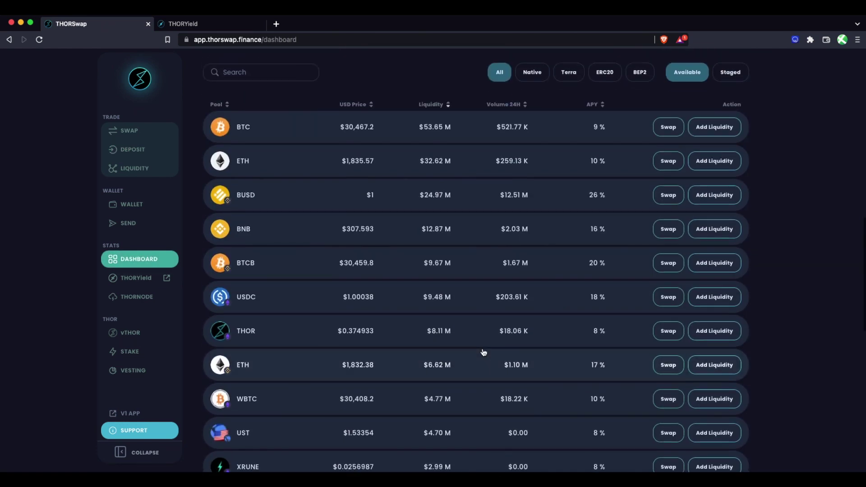
scroll(294, 139, down, 10)
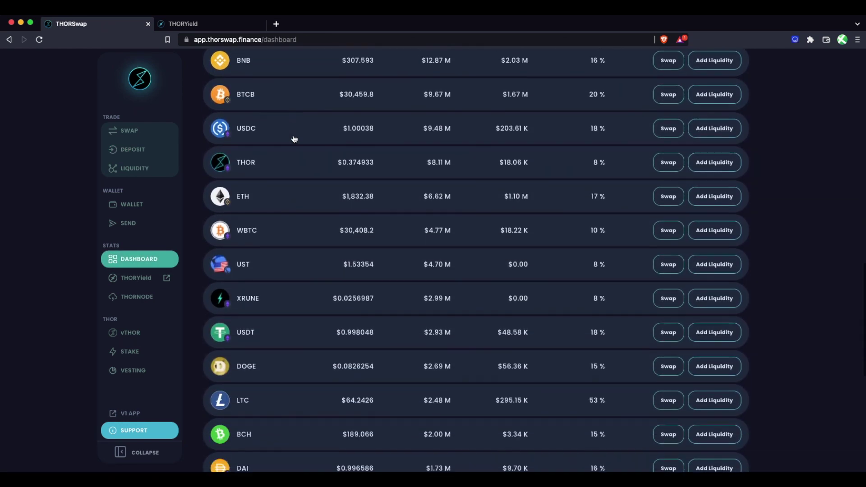
scroll(294, 138, up, 15)
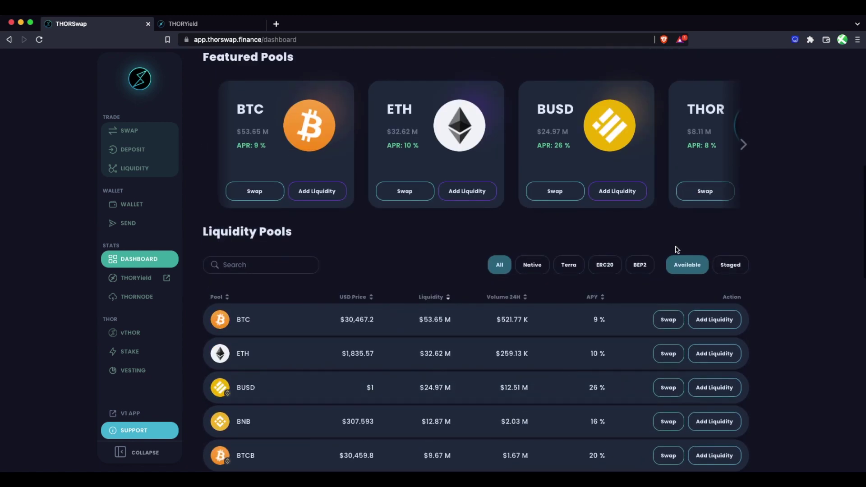
click(640, 265)
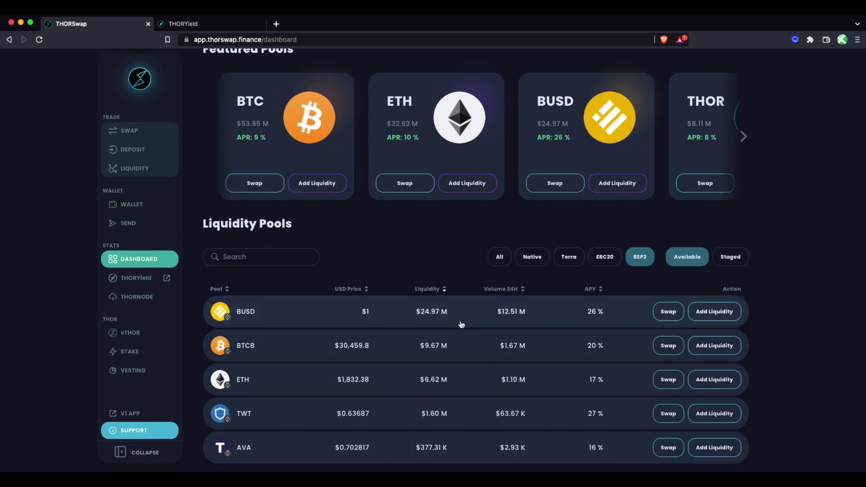
click(499, 256)
scroll(475, 280, down, 7)
scroll(475, 280, up, 6)
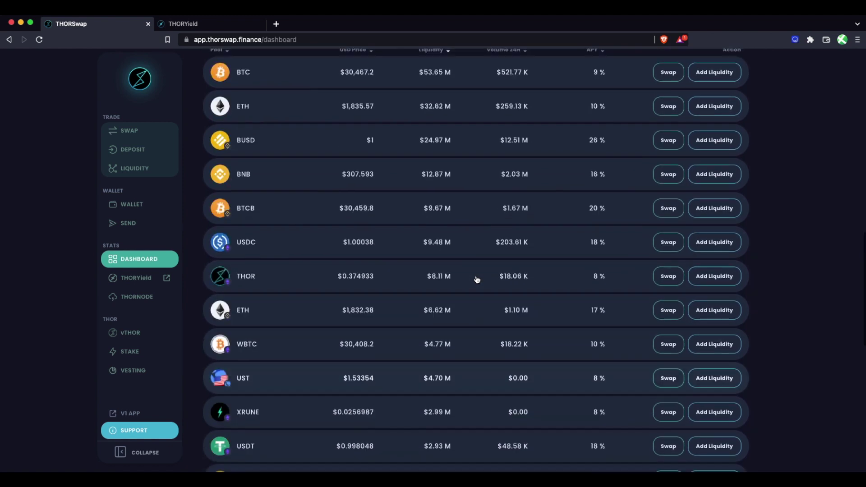
scroll(477, 280, up, 4)
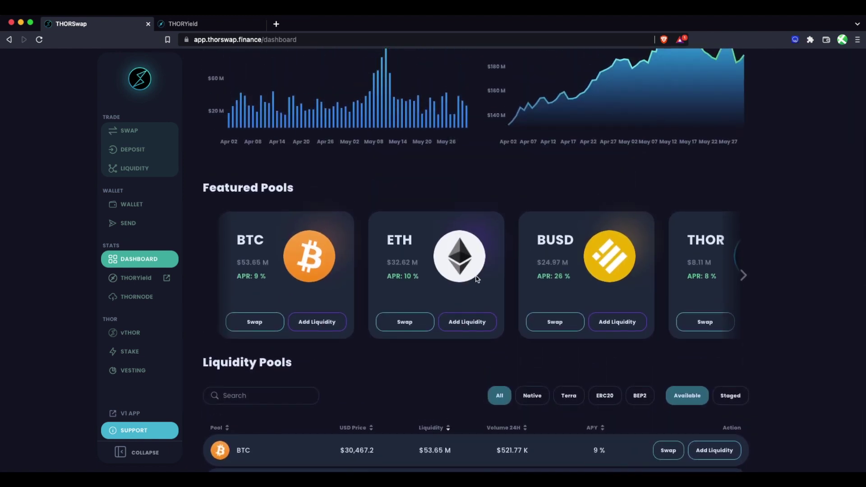